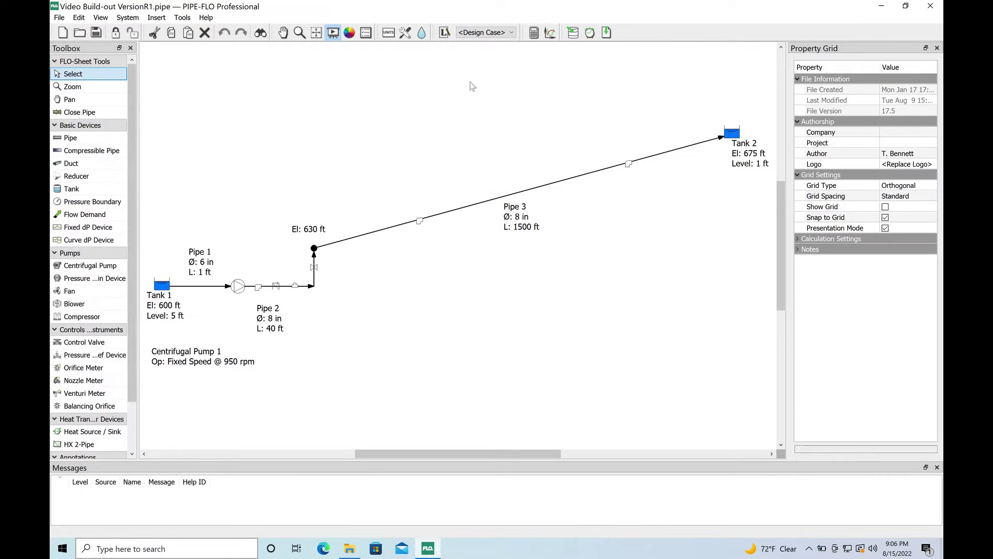
- Calculate the network for 393.4 gpm flow and move the Pipe 1, Pipe 2 and Pump 1 labels clear
click(534, 34)
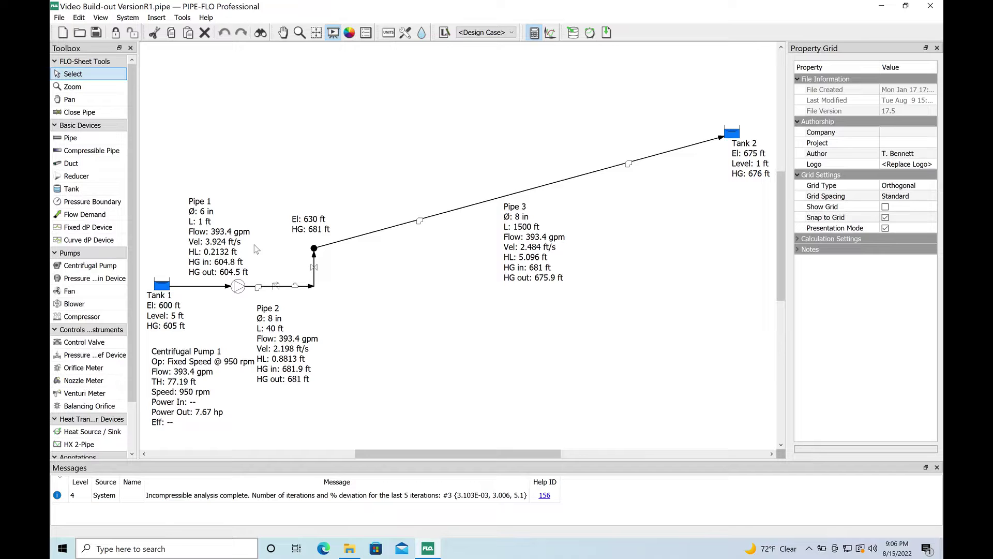
drag(219, 243, 191, 214)
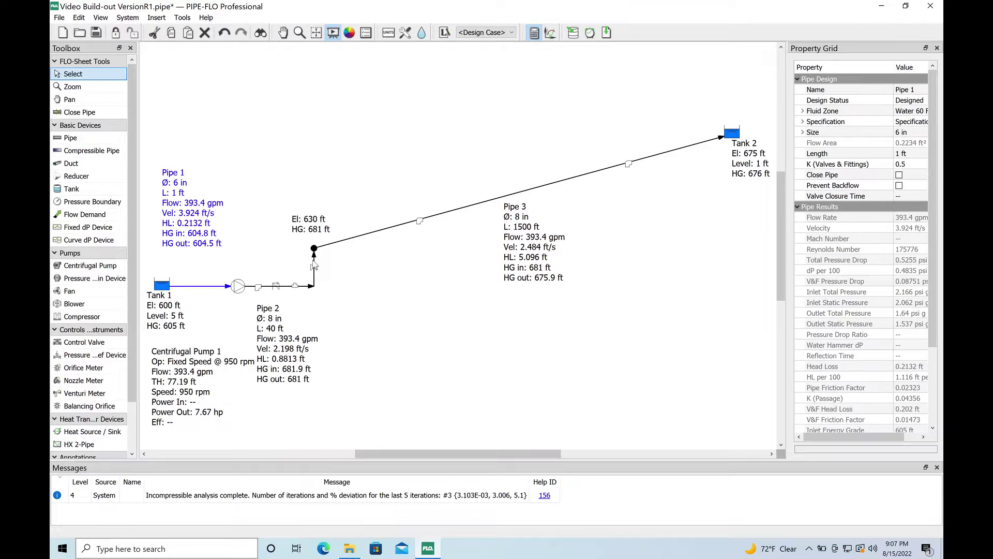
drag(278, 347, 306, 137)
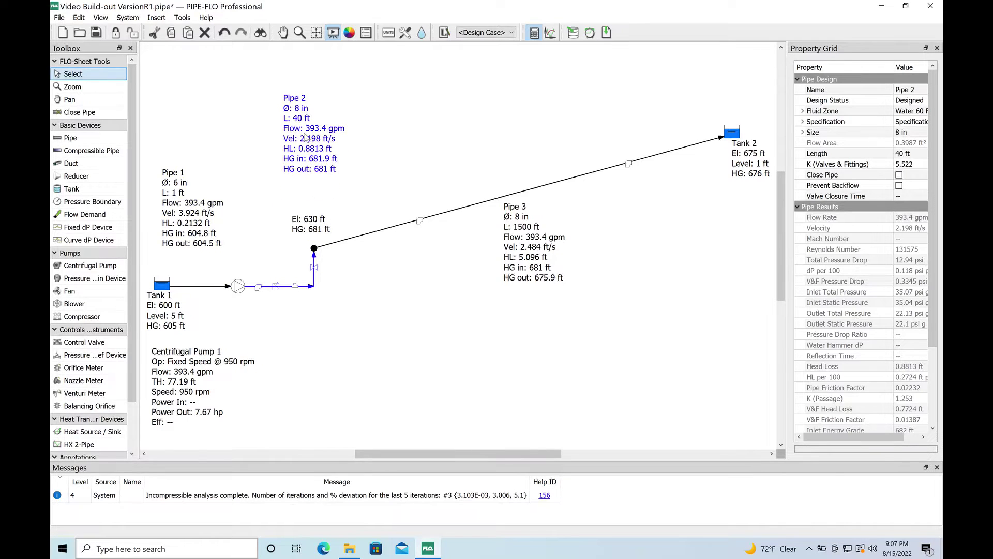
drag(199, 376, 245, 135)
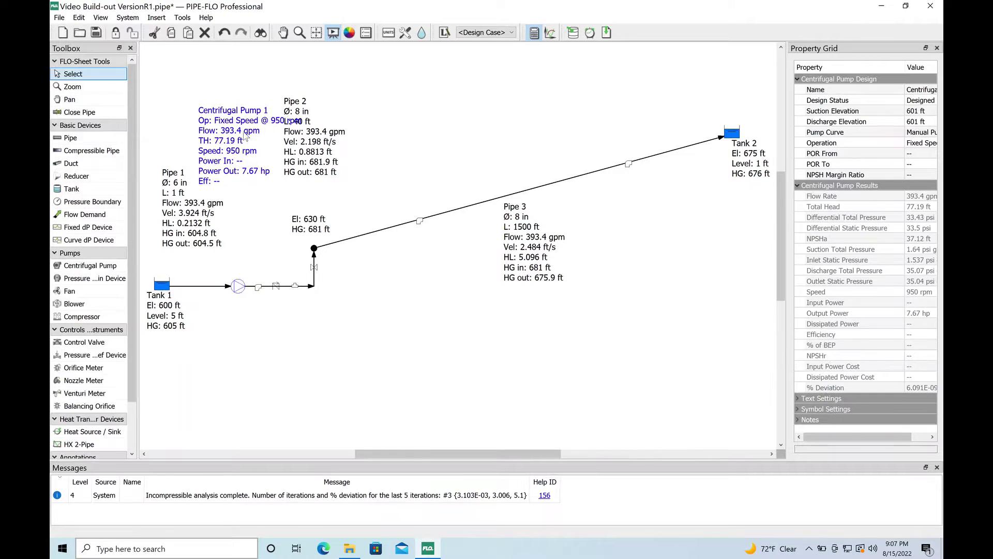
- Shift Pipe 2's label right and drag Node 1 level with the pump so Pipe 2 runs horizontally
drag(316, 148, 348, 164)
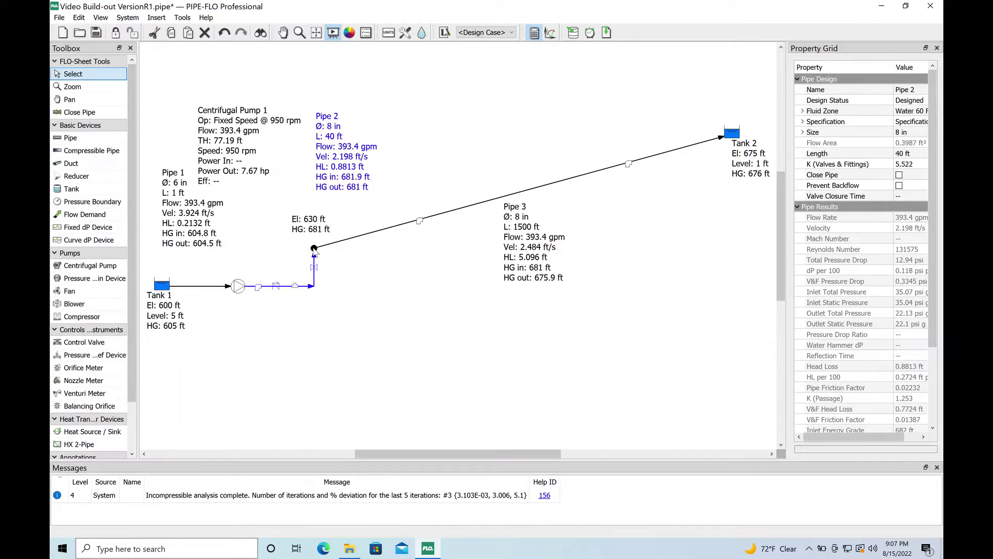
drag(314, 250, 398, 304)
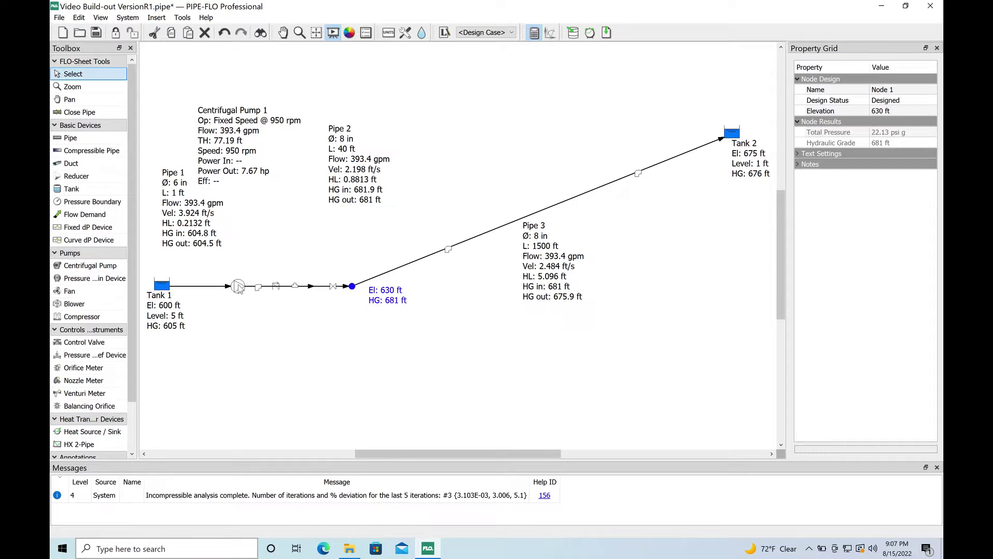
- Copy Centrifugal Pump 1 and paste it below as Centrifugal Pump 2, with its label beneath
click(256, 306)
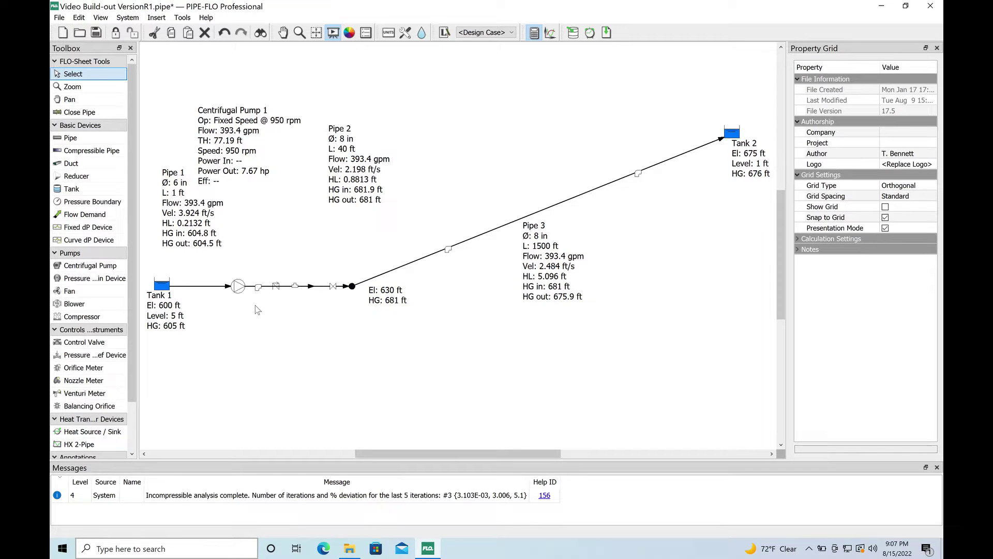
drag(232, 173, 248, 181)
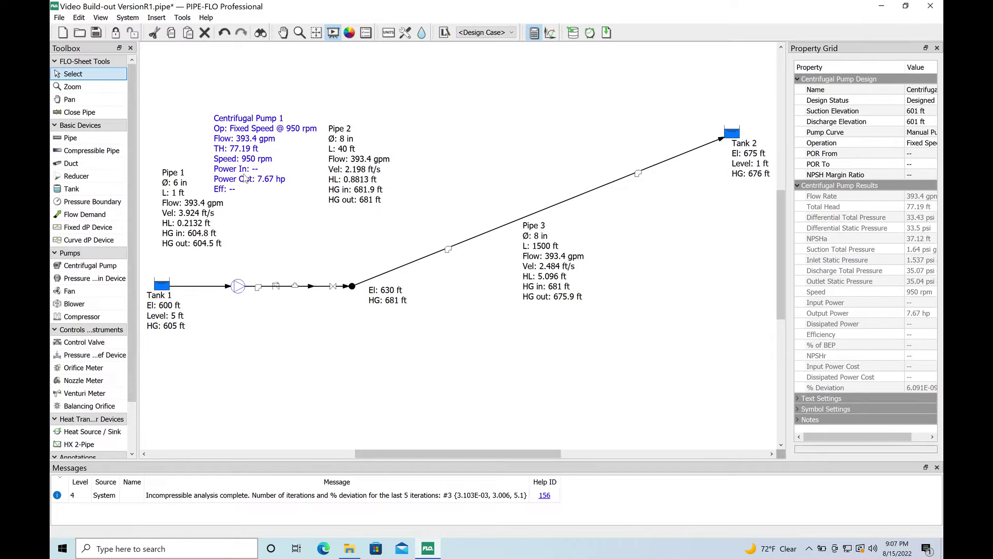
right_click(240, 289)
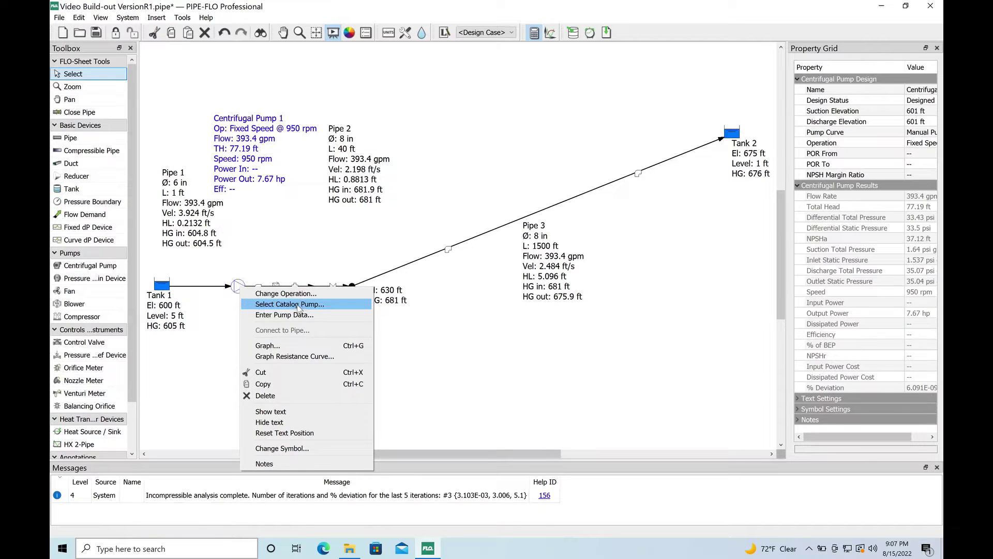
click(307, 385)
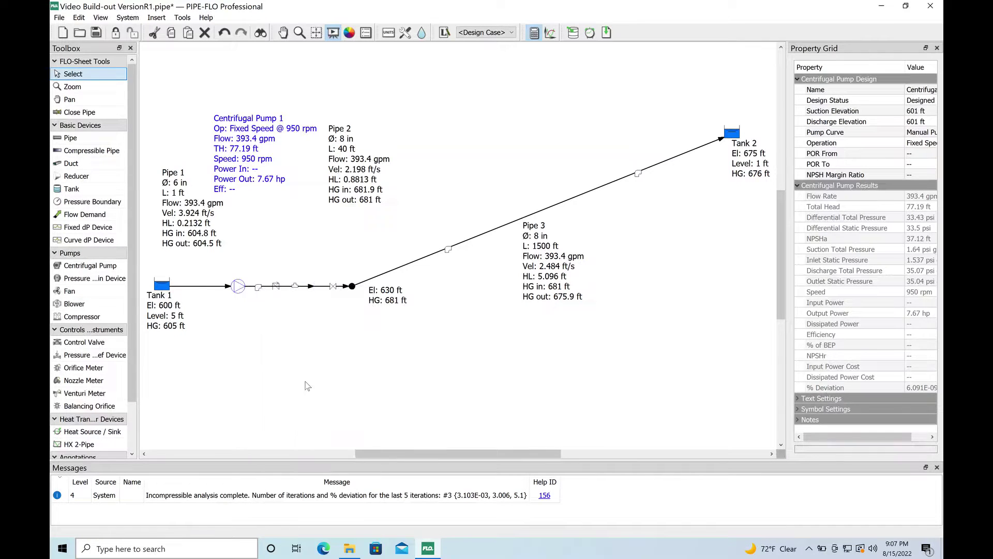
right_click(233, 359)
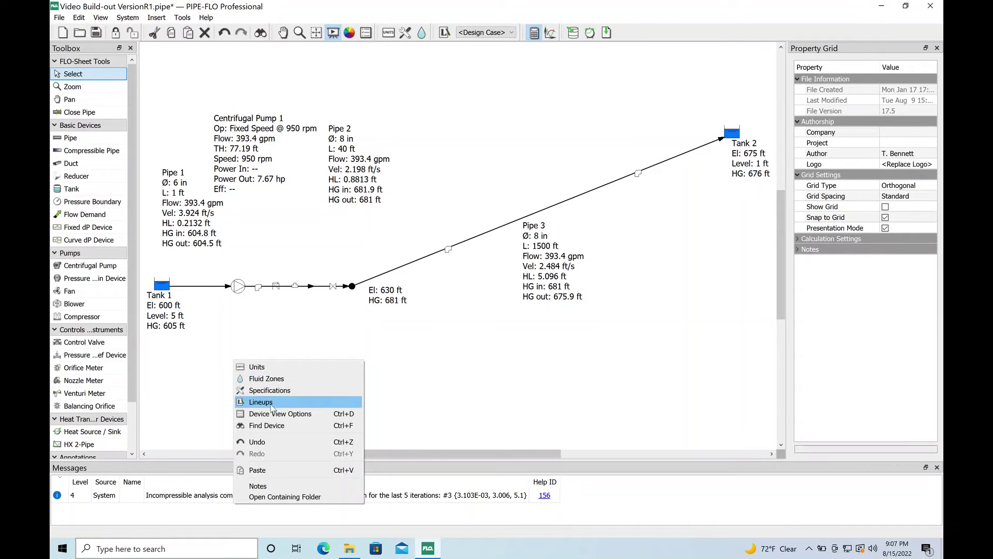
click(277, 470)
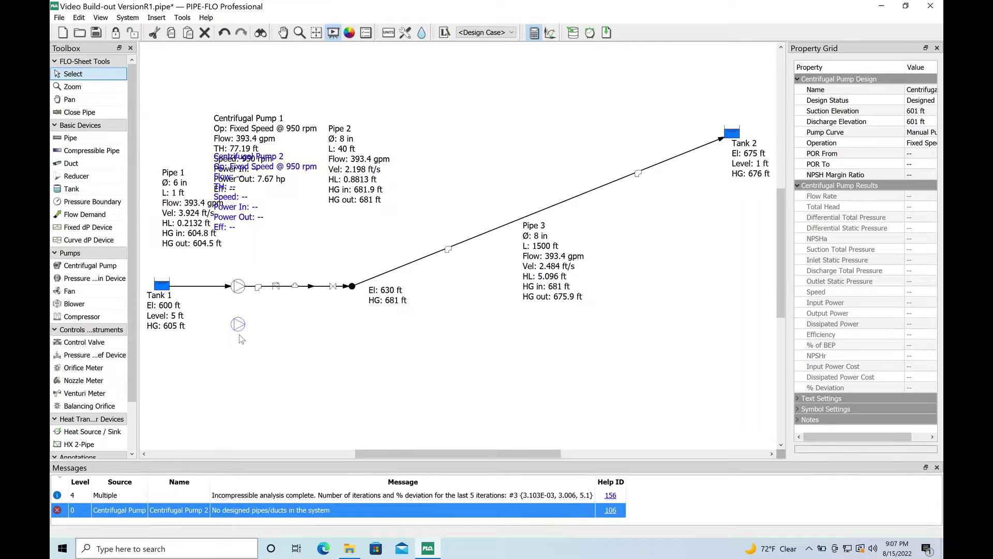
drag(260, 295, 246, 390)
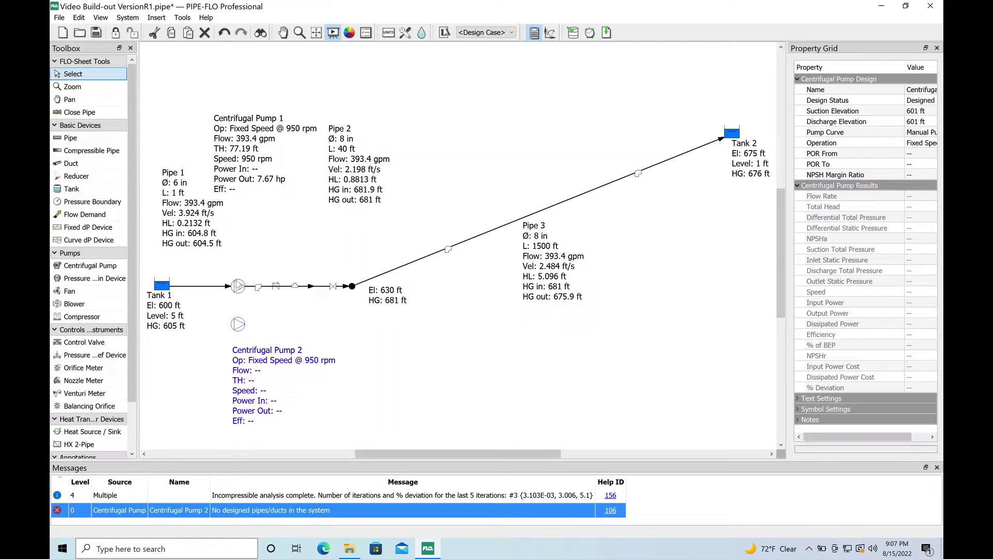
- Copy Pipe 1 and paste a duplicate onto the canvas
click(223, 290)
right_click(223, 290)
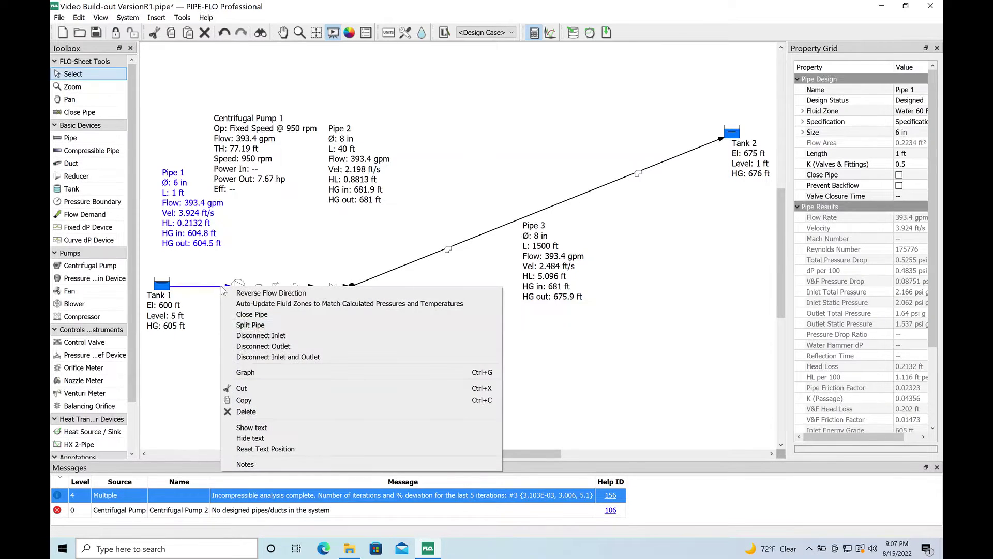
click(269, 397)
right_click(205, 342)
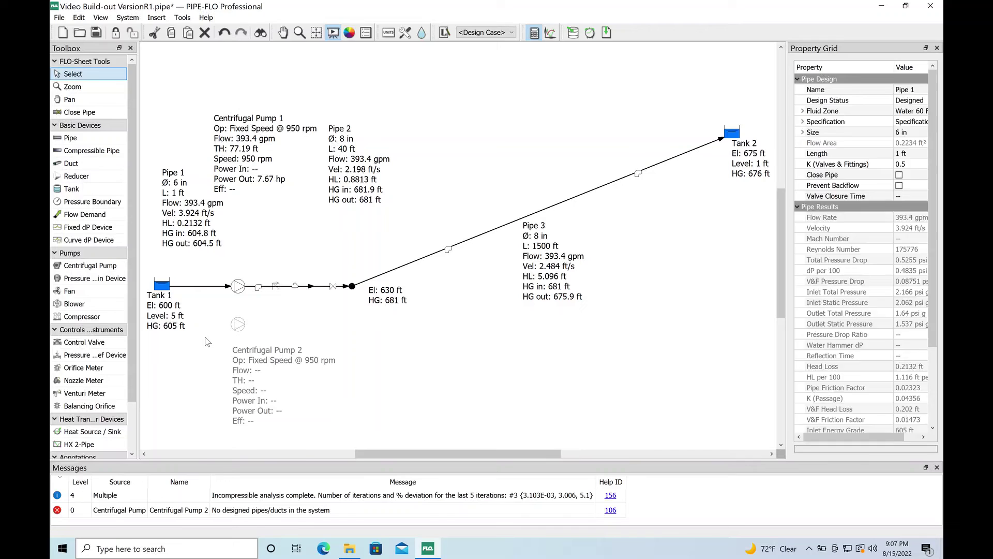
click(254, 448)
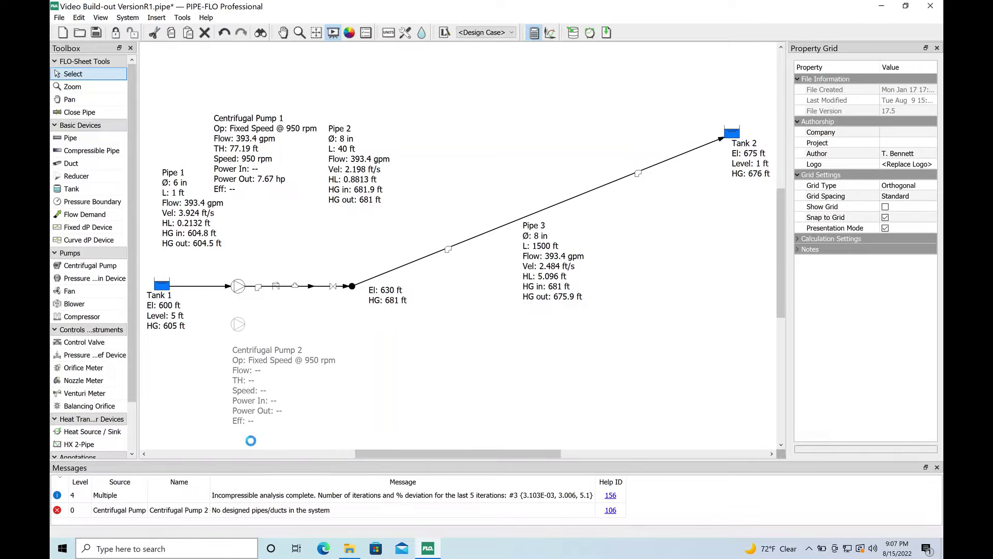
- Connect the pasted Pipe 4 from Tank 1 to Pump 2 and place its label below Tank 1
click(146, 325)
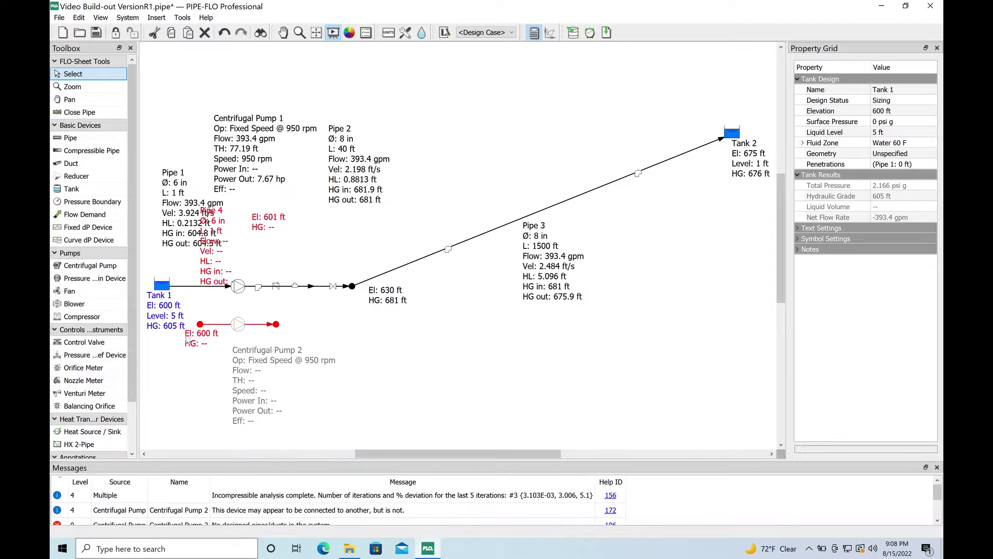
drag(201, 325, 163, 286)
click(240, 326)
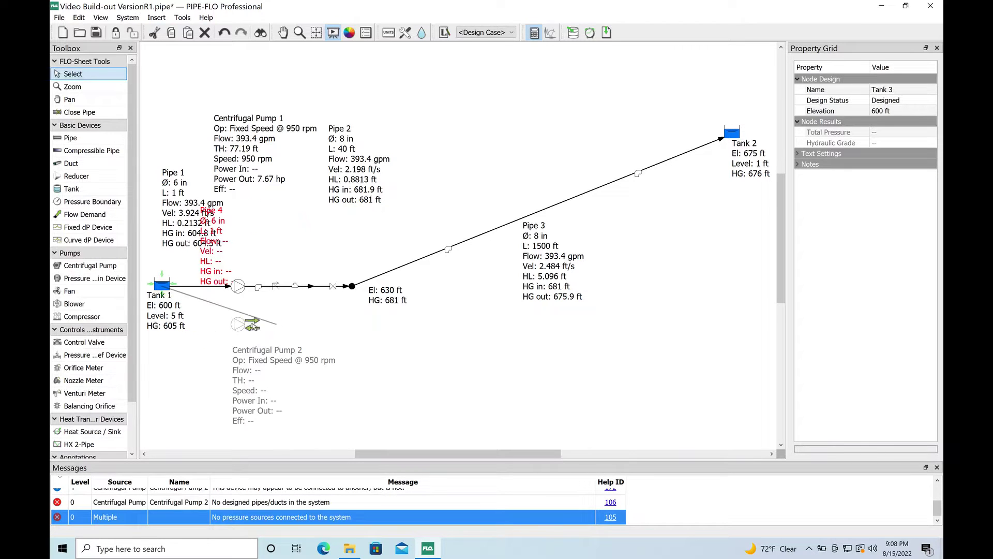
click(287, 327)
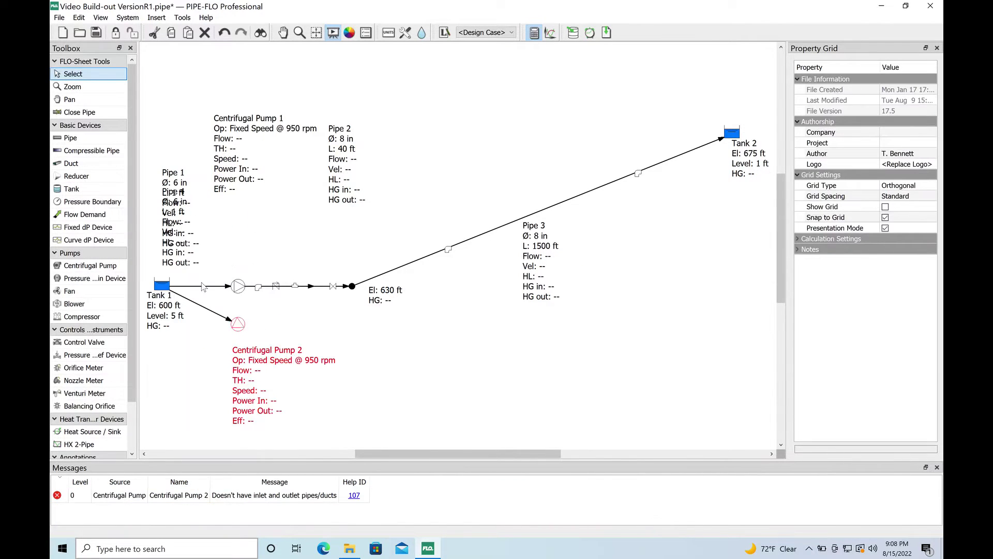
drag(185, 253, 188, 400)
- Copy Pipe 2's discharge piping for reuse at the second pump
click(294, 288)
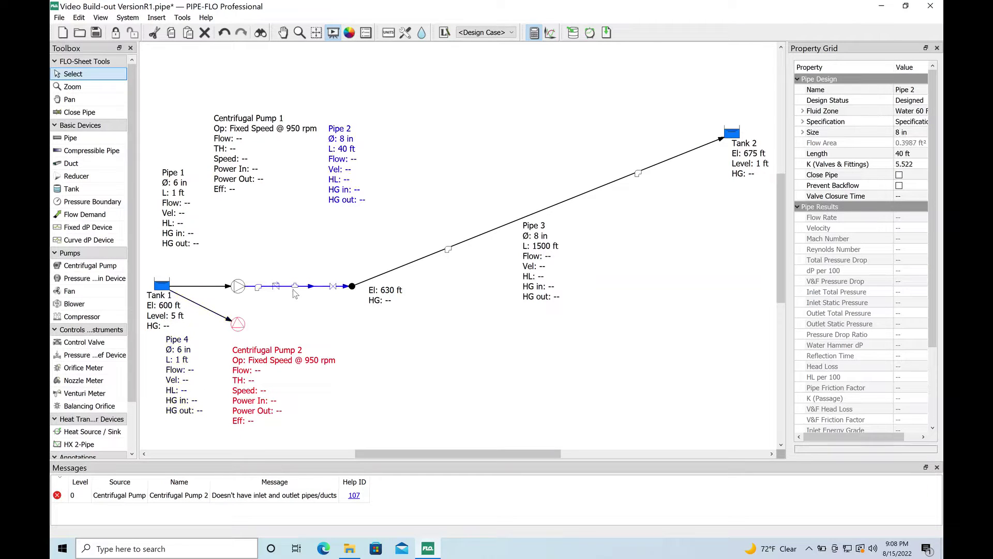
right_click(294, 289)
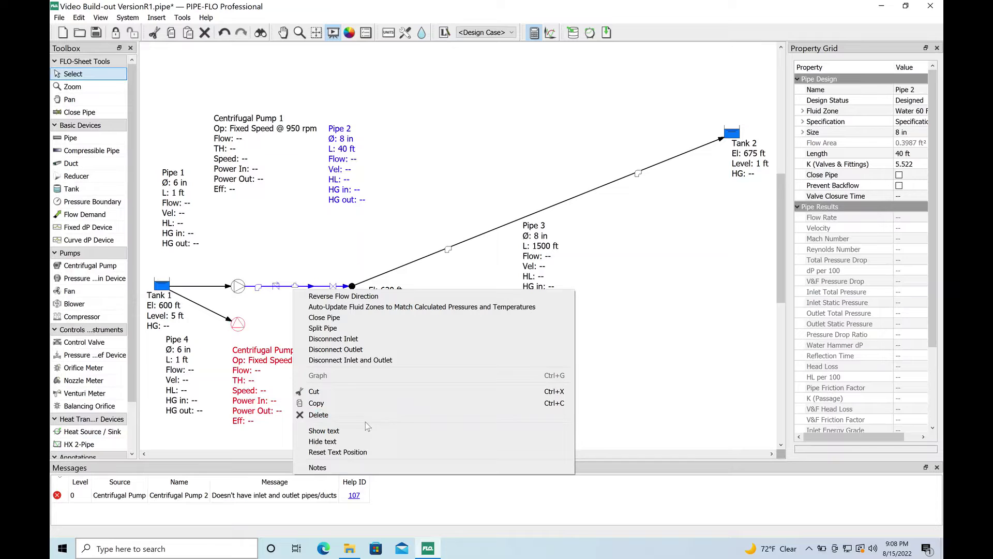
click(357, 409)
right_click(301, 333)
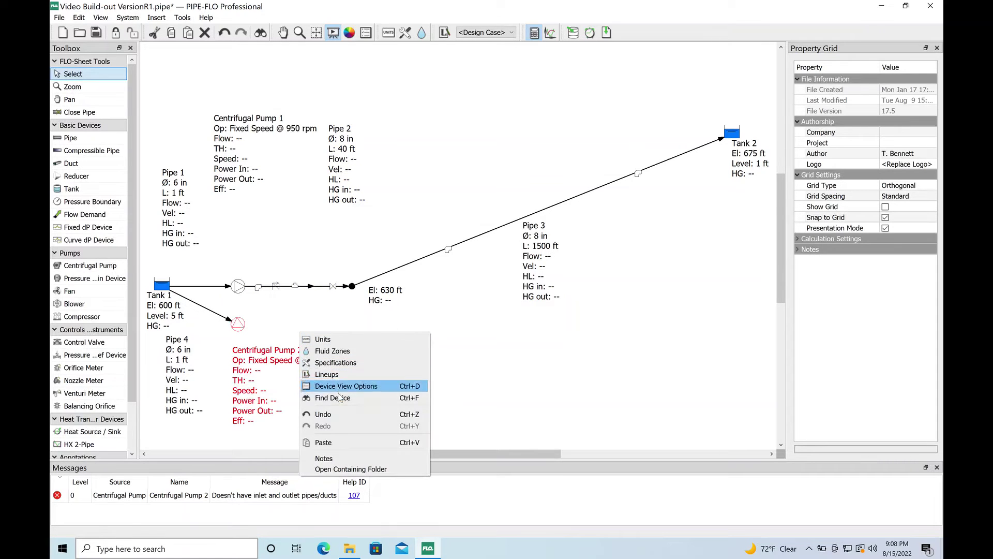
click(335, 442)
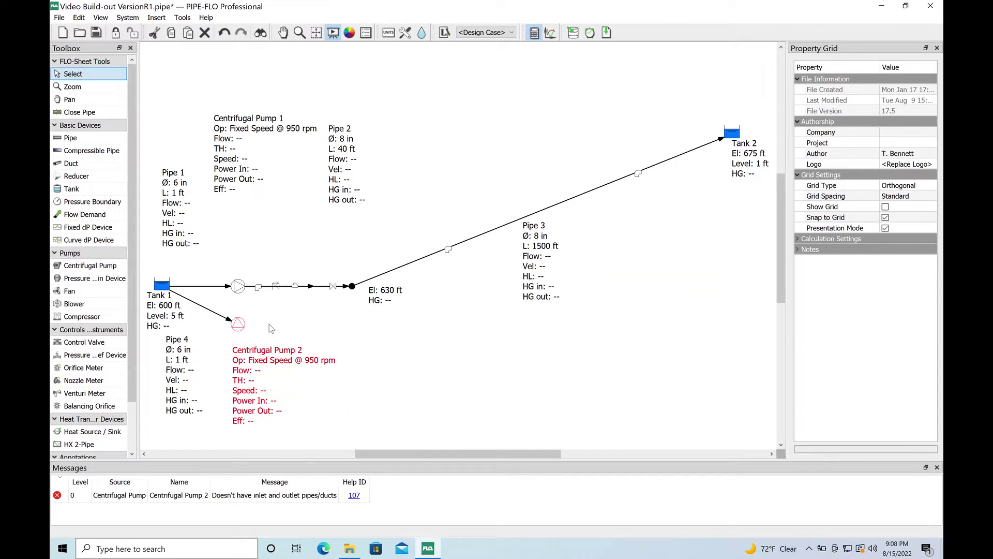
right_click(269, 324)
click(319, 435)
- Paste the discharge piping at Pump 2's outlet and join the new branch to the shared junction
click(275, 289)
right_click(274, 287)
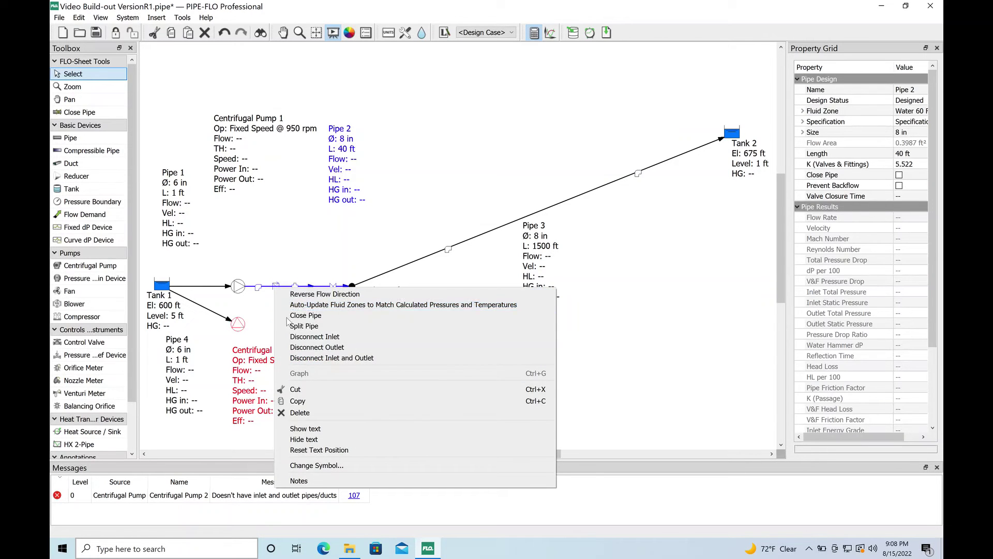
click(278, 349)
right_click(283, 322)
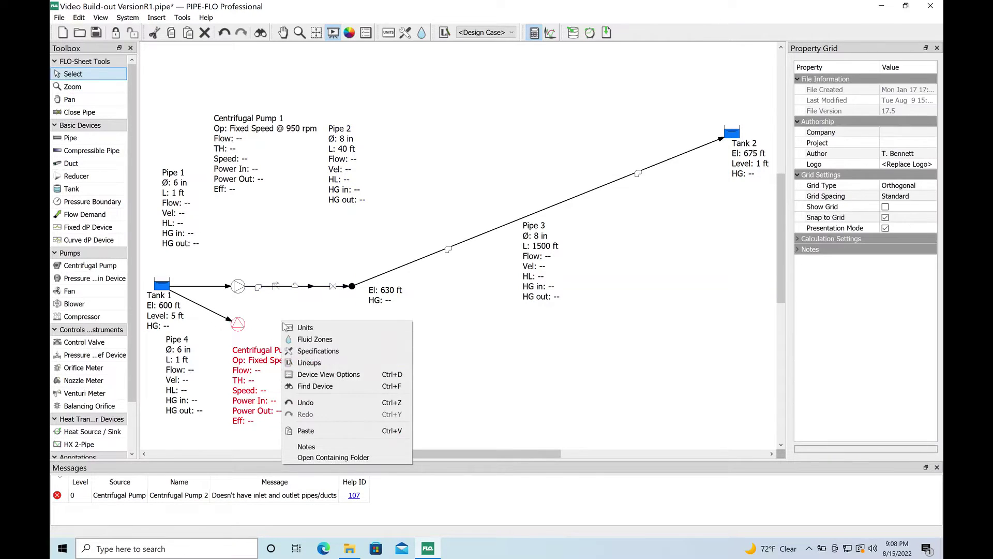
click(307, 431)
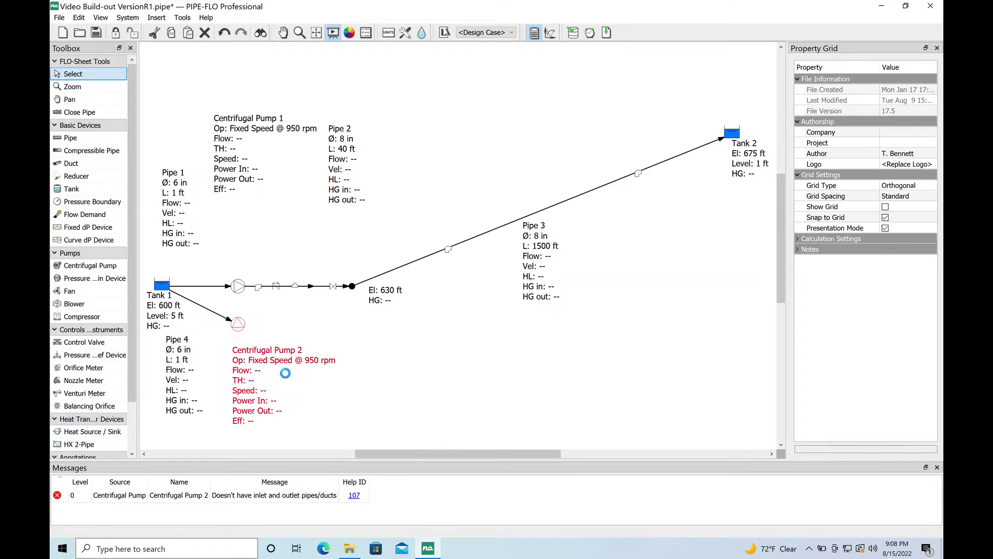
click(363, 330)
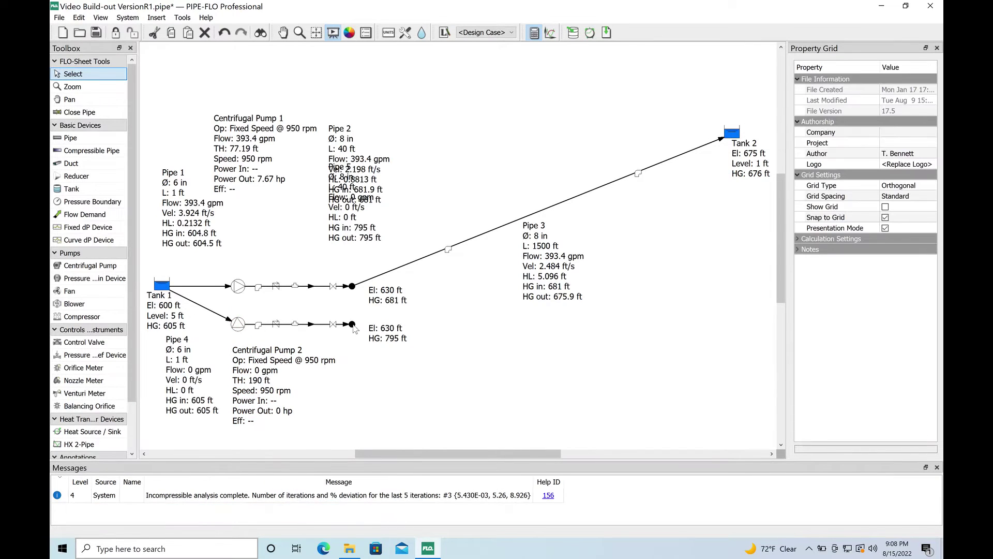
click(353, 324)
drag(353, 325, 352, 287)
- Move Centrifugal Pump 1 upward to mirror Pump 2 and reroute Pipe 2 to angle into the junction
click(361, 310)
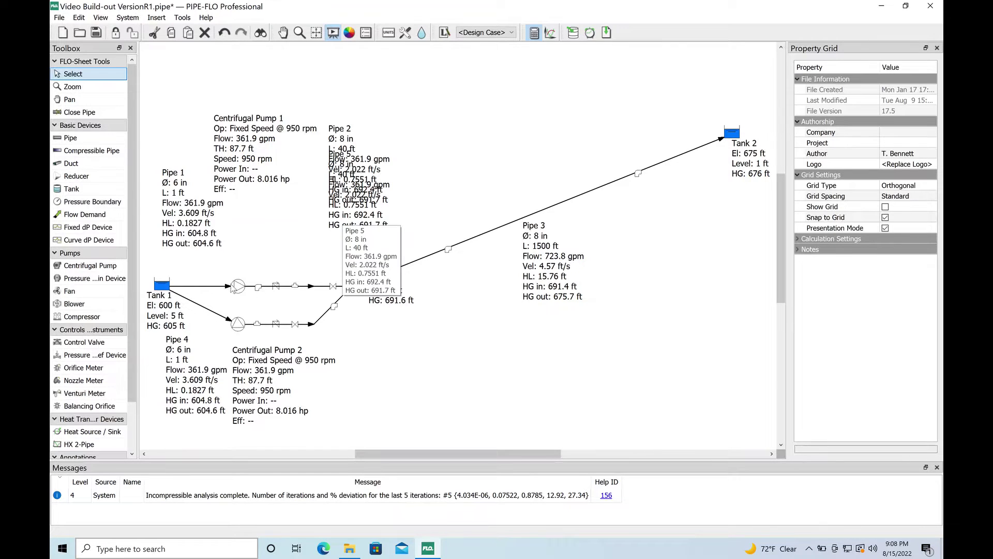
drag(236, 288, 242, 256)
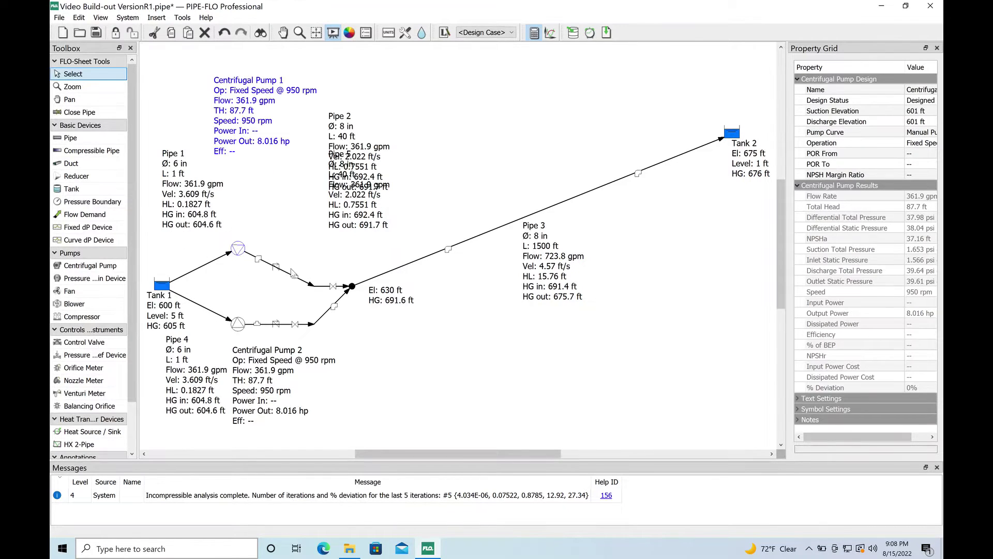
click(314, 287)
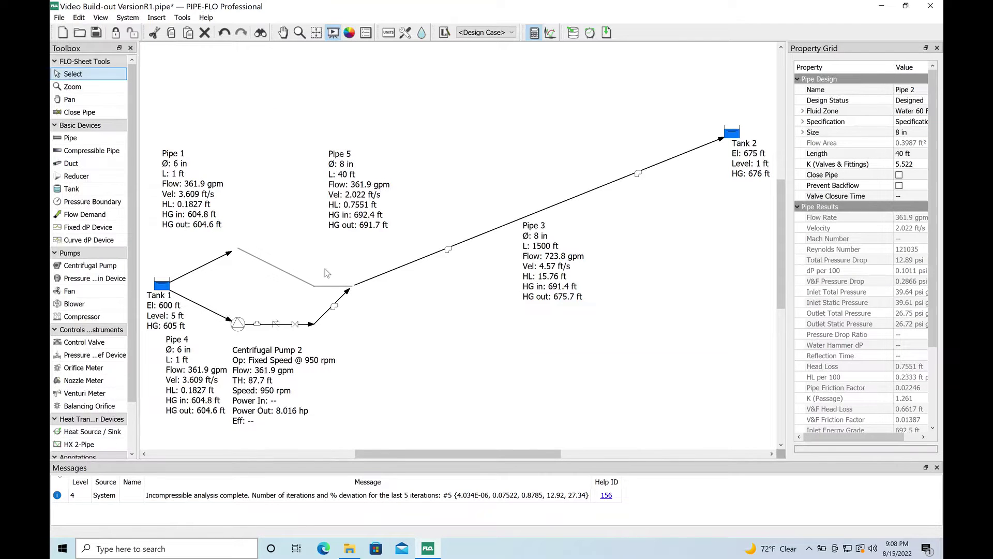
drag(327, 273, 334, 271)
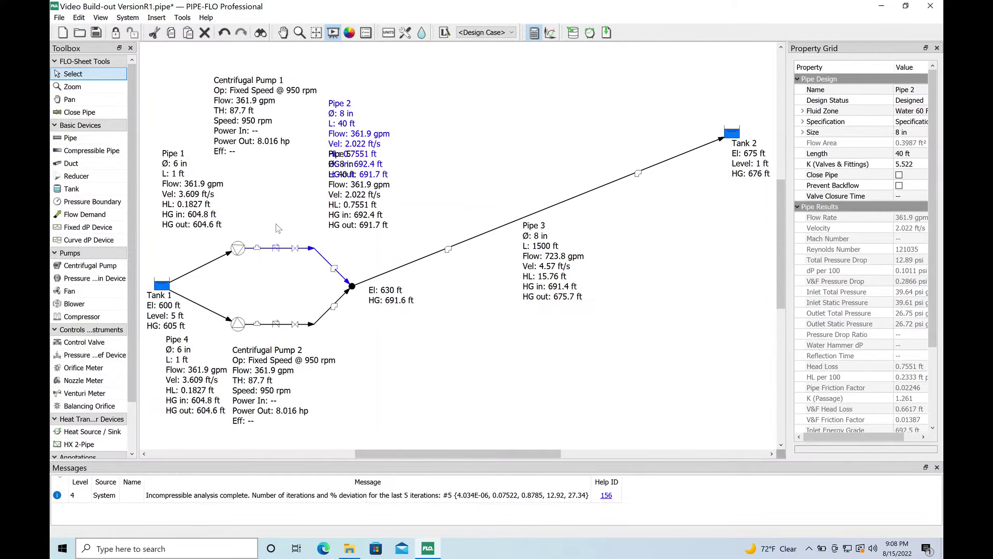
- Reposition the Pump 1, Pipe 2, Pipe 4 and Pipe 5 labels beside their elements without overlaps
drag(247, 139, 249, 148)
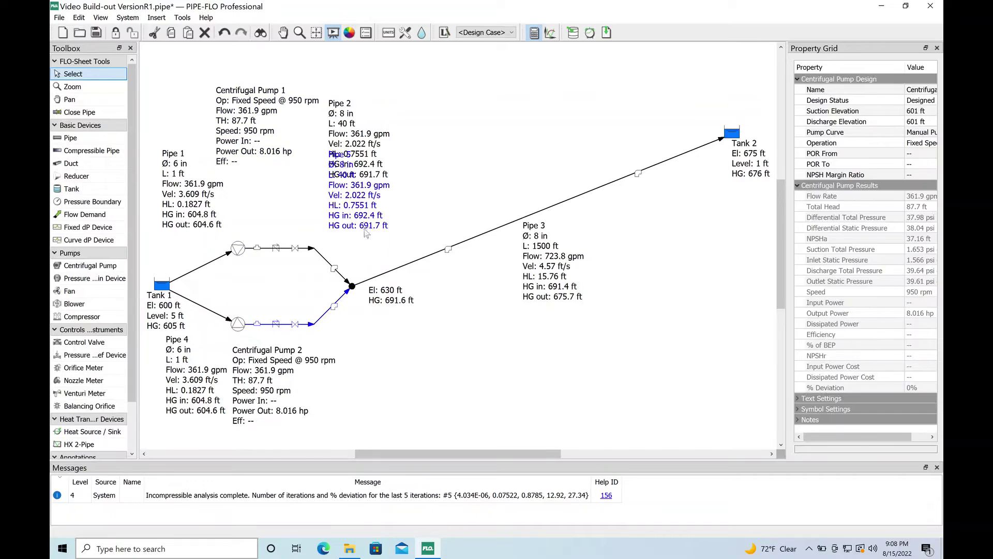
drag(364, 206, 381, 378)
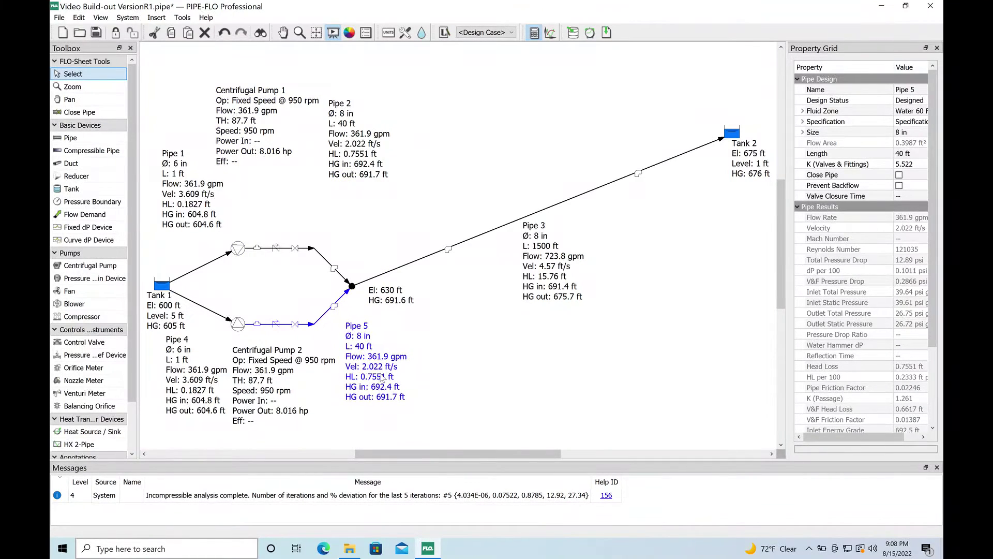
drag(357, 162, 362, 233)
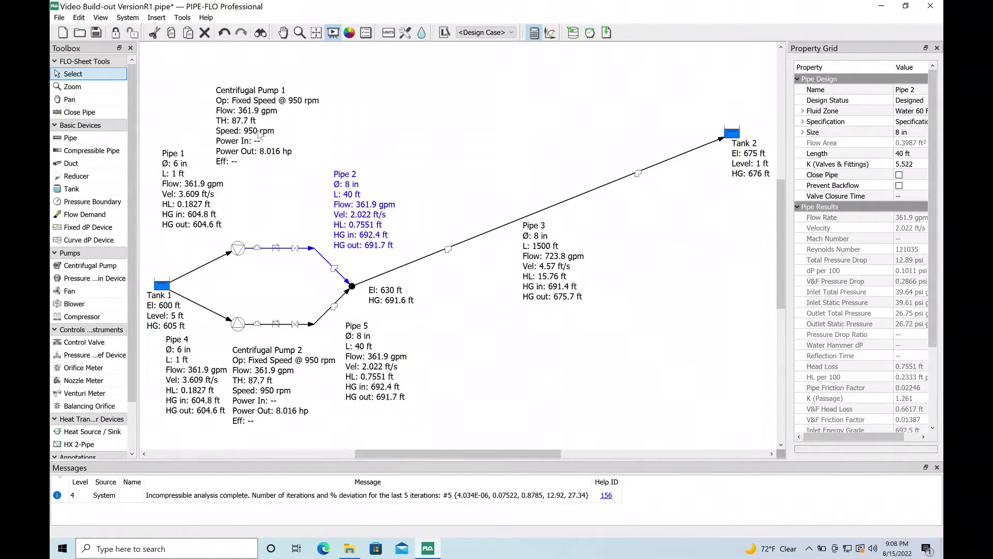
drag(260, 134, 276, 160)
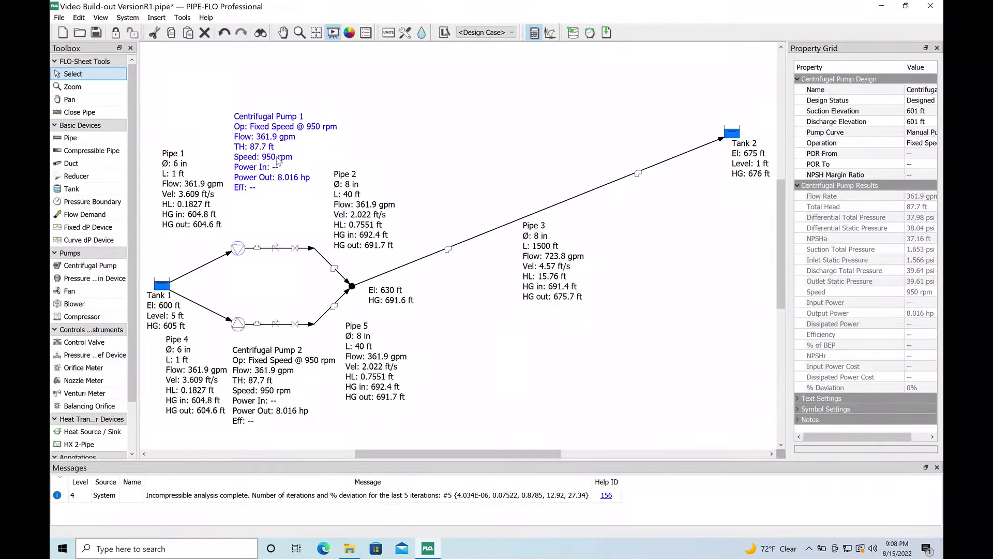
click(550, 168)
drag(256, 165, 262, 209)
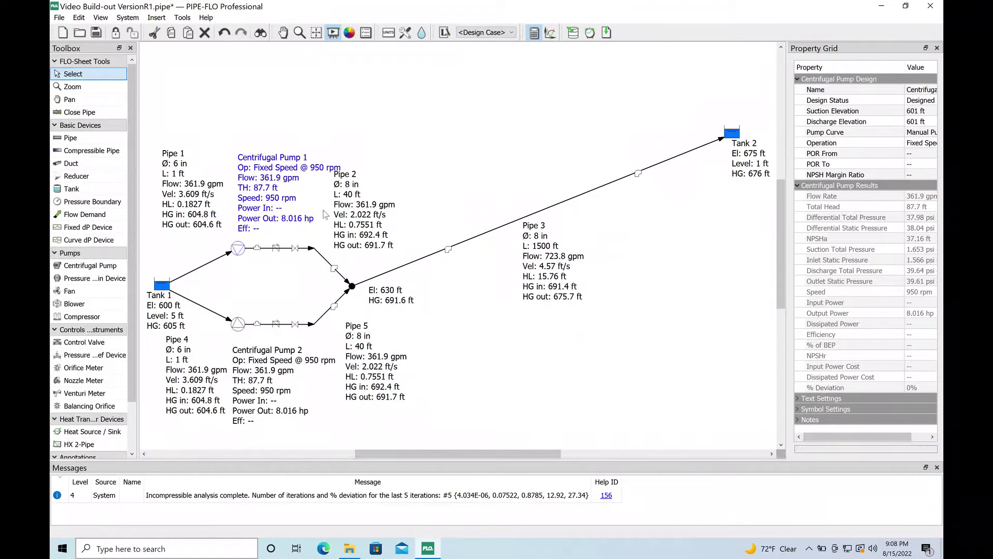
drag(359, 215, 374, 215)
drag(362, 367, 361, 357)
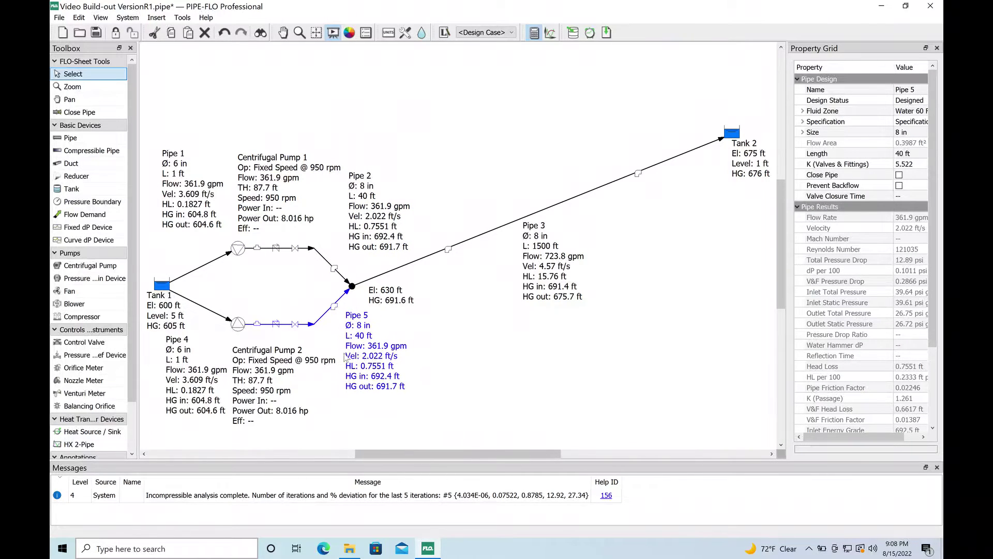
drag(181, 371, 173, 373)
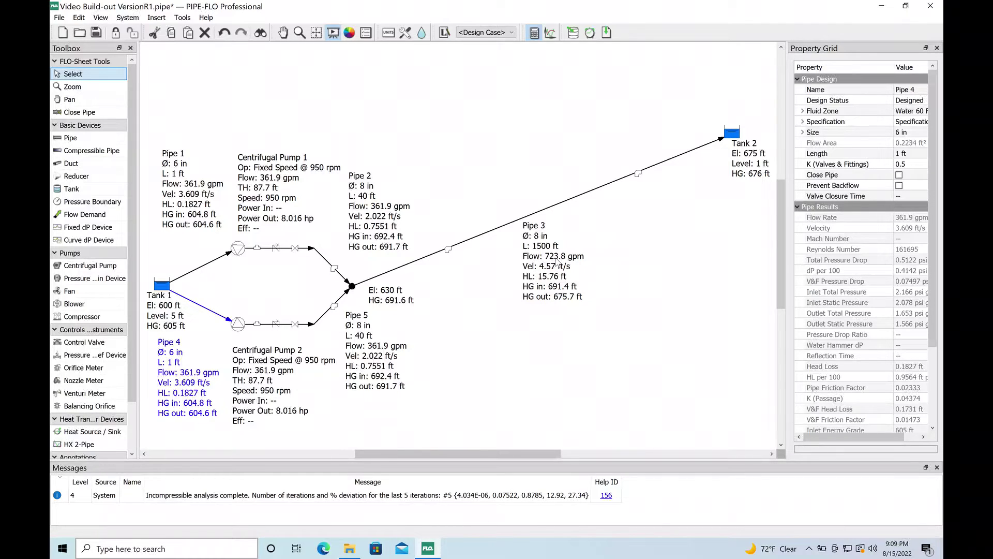
- Inspect Pipe 3 and junction node results, lower Pipe 1's label, then select Pipe 2 (361.9 gpm)
mouse_move(557, 262)
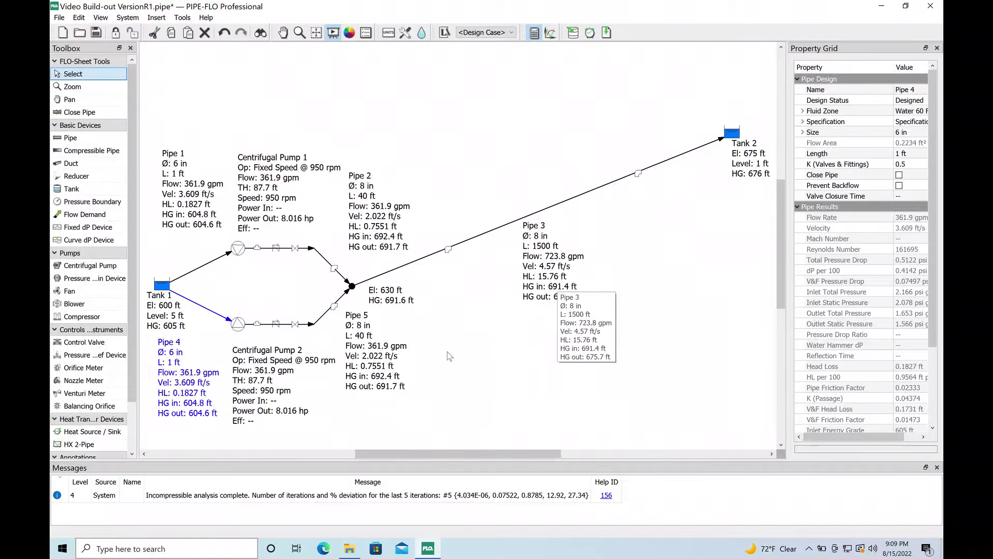
click(382, 302)
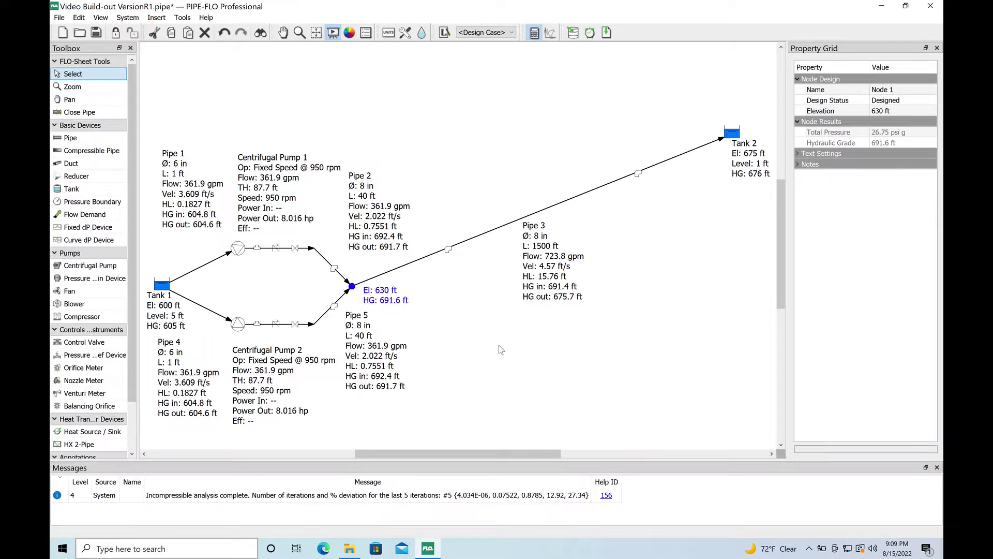
drag(179, 201, 176, 225)
click(512, 315)
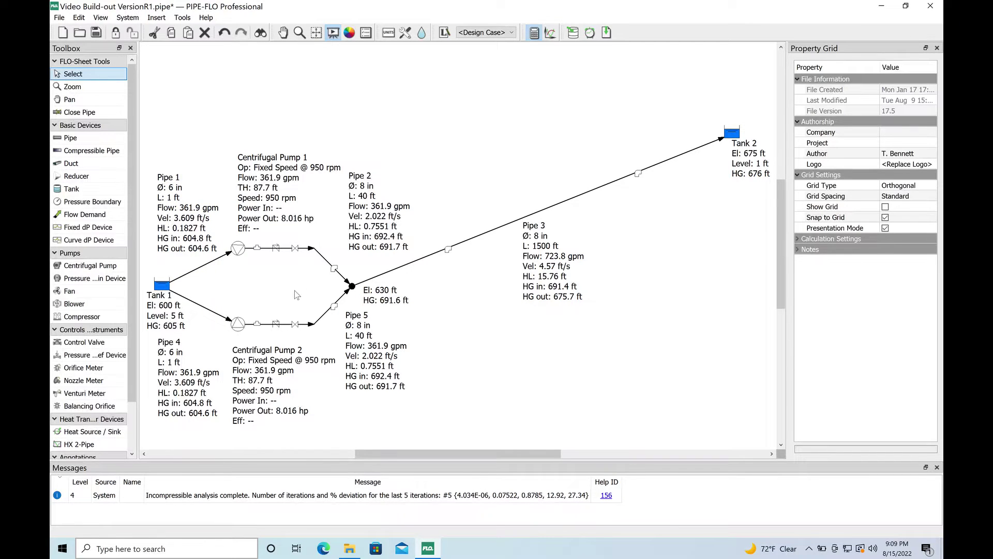
click(306, 248)
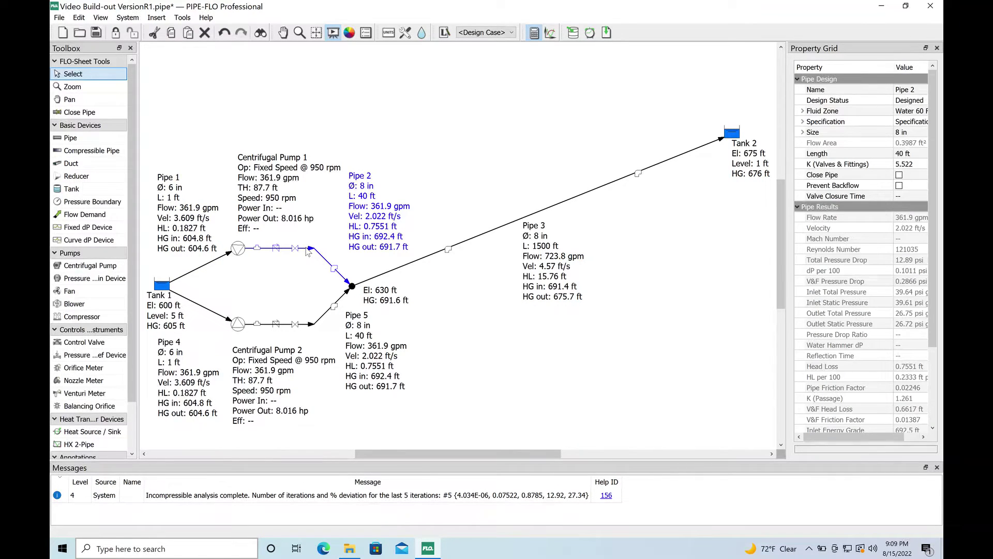
- Close Pipe 2 so Pump 1 stops and Pump 2 alone delivers 393.4 gpm through Pipe 3
right_click(307, 251)
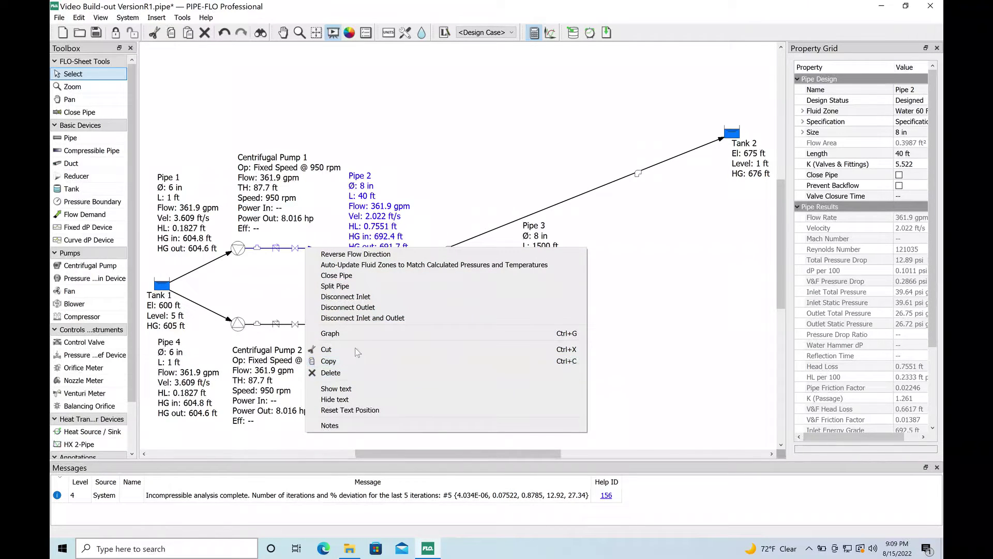
click(366, 277)
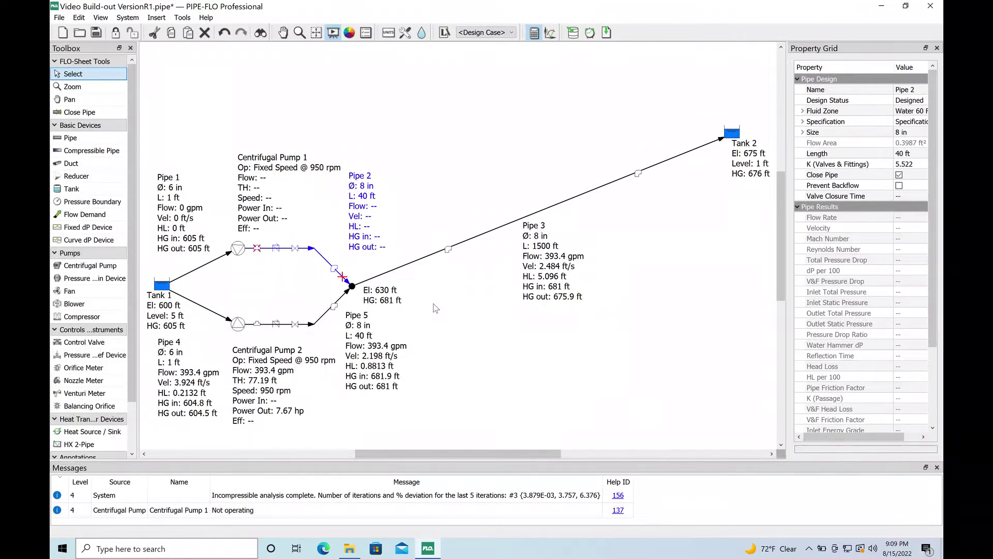